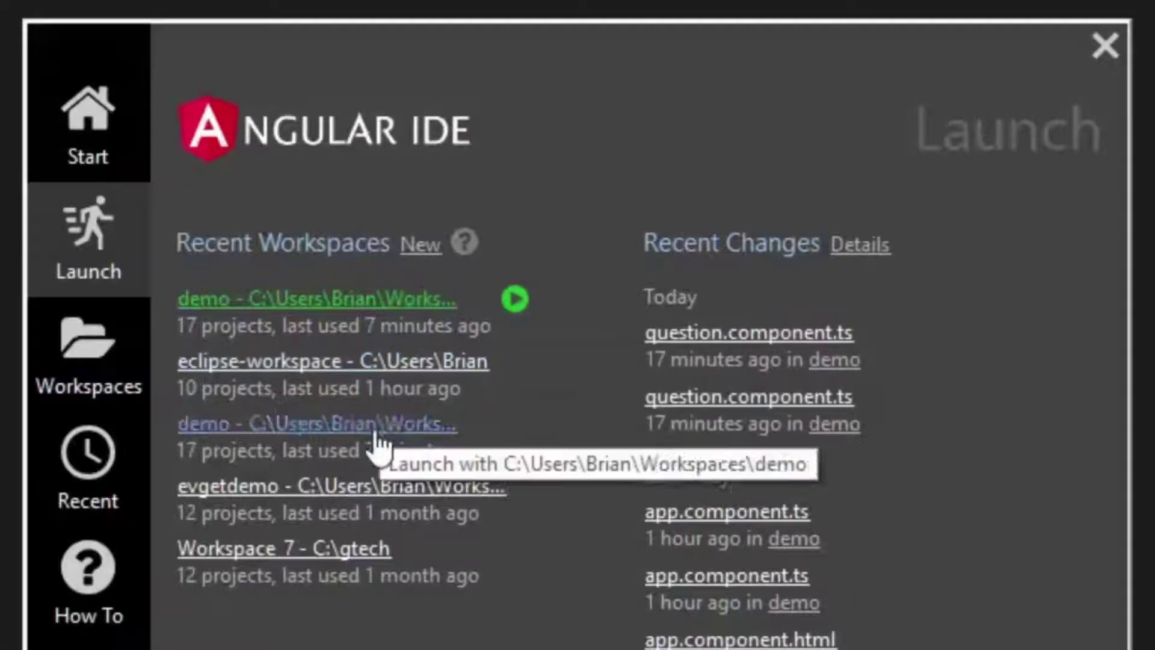
- View the launcher's Angular App form, known workspaces list and new-workspace option
click(136, 181)
click(232, 413)
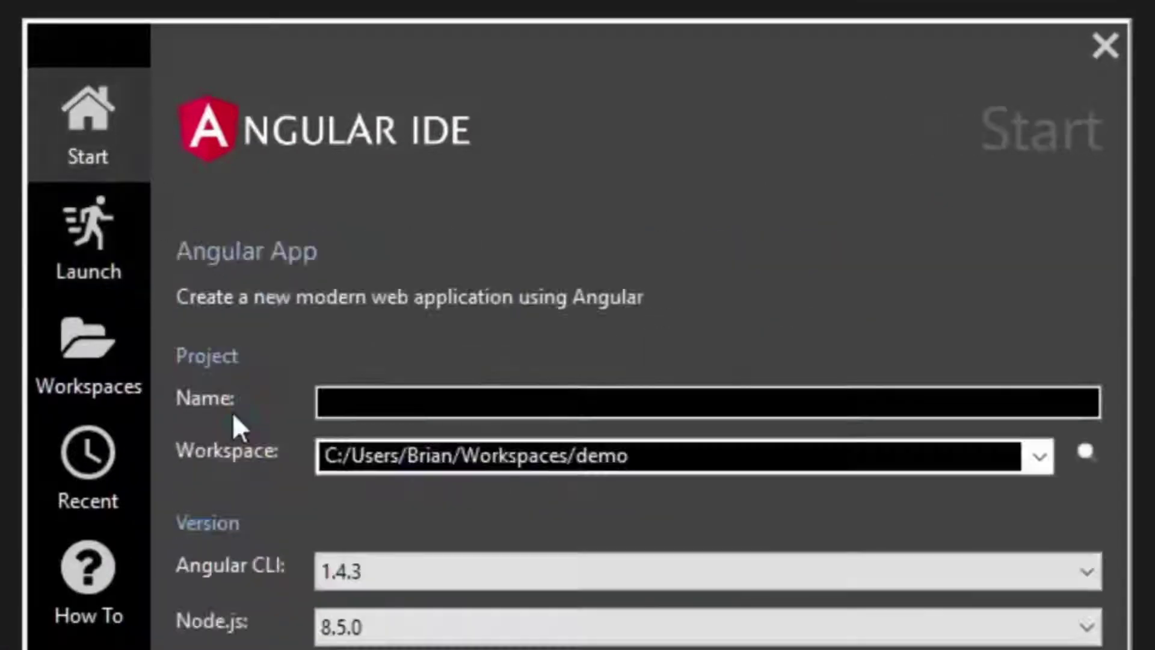
click(754, 559)
click(88, 362)
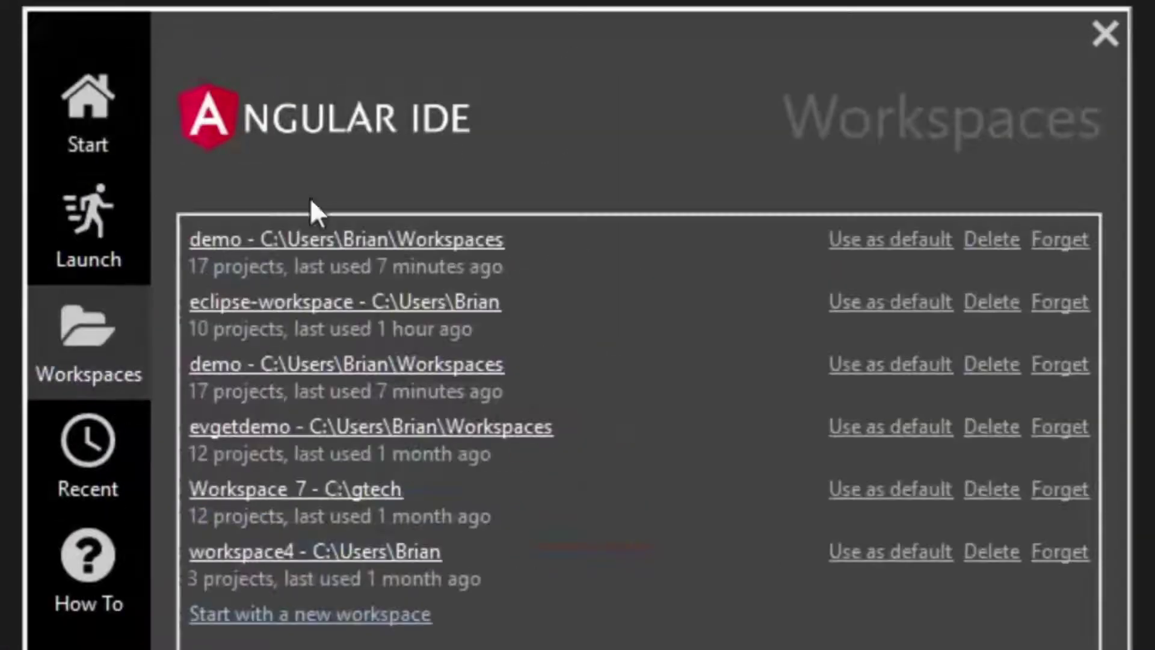
click(308, 614)
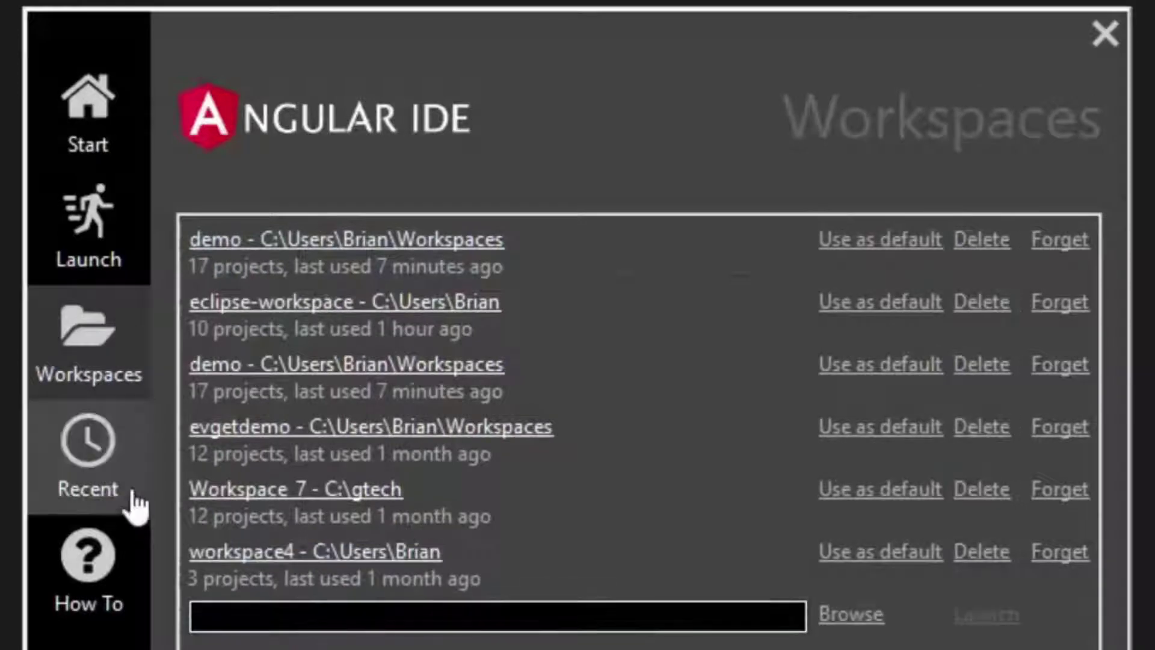
- Show the recently changed files with their filter, then the How To articles
click(87, 461)
click(547, 239)
text(css)
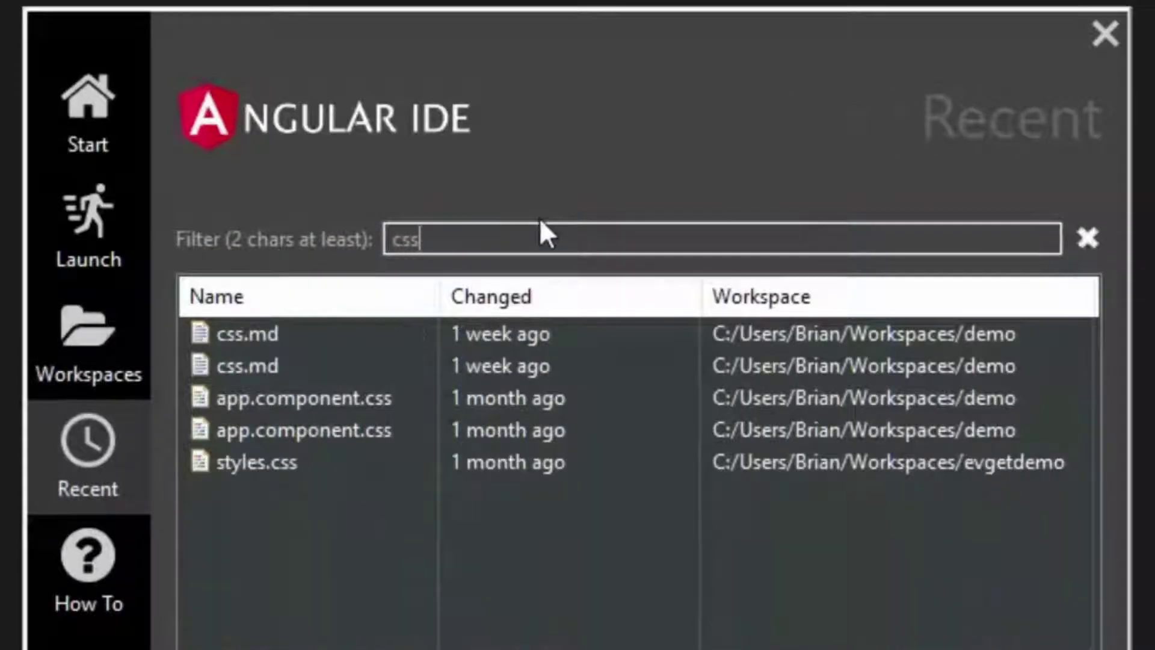
click(241, 400)
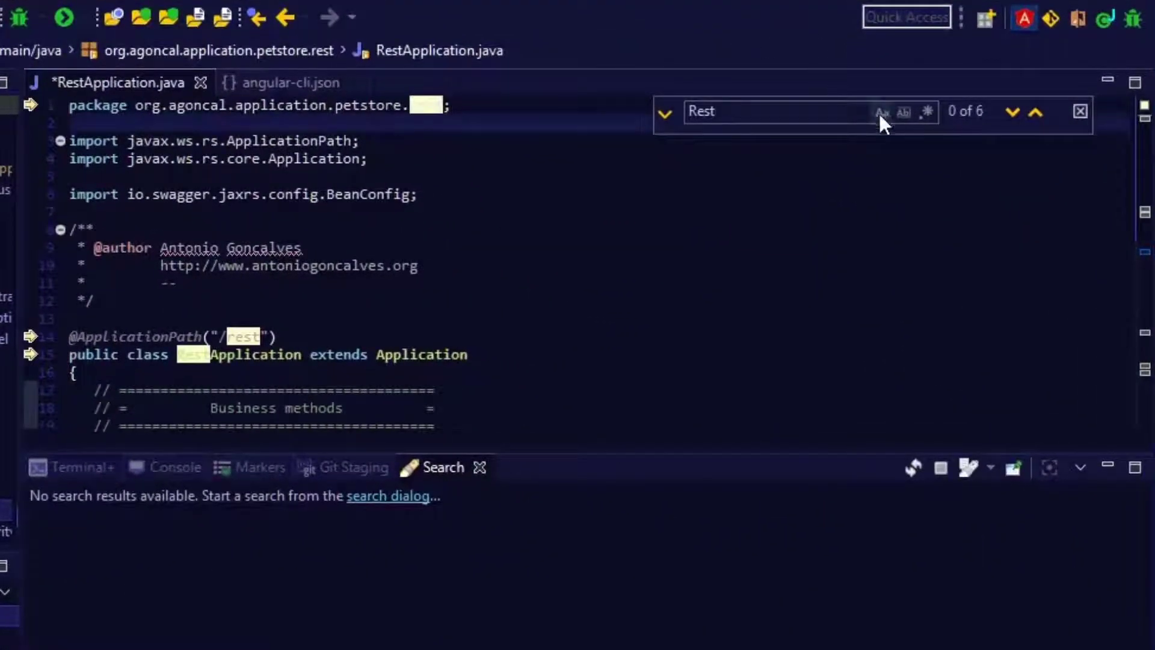
- Turn on case-sensitive (Aa) matching for 'Rest' in the inline find bar
click(880, 112)
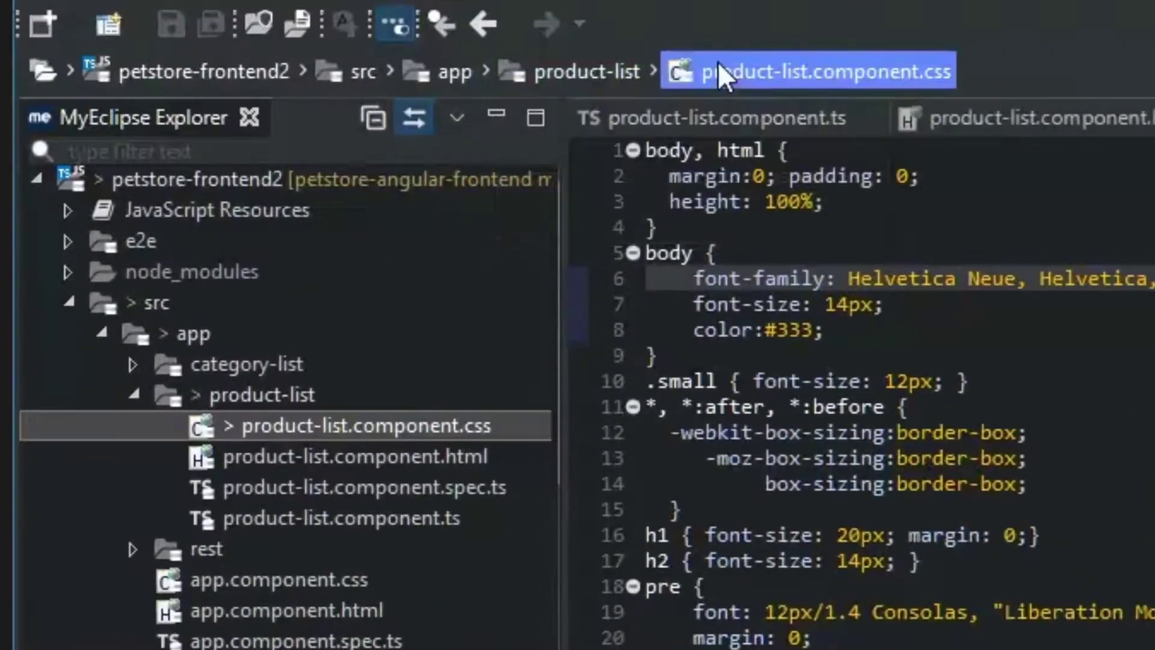
- Browse the app and src breadcrumb dropdowns, then list product-list's four component files
click(450, 71)
click(352, 71)
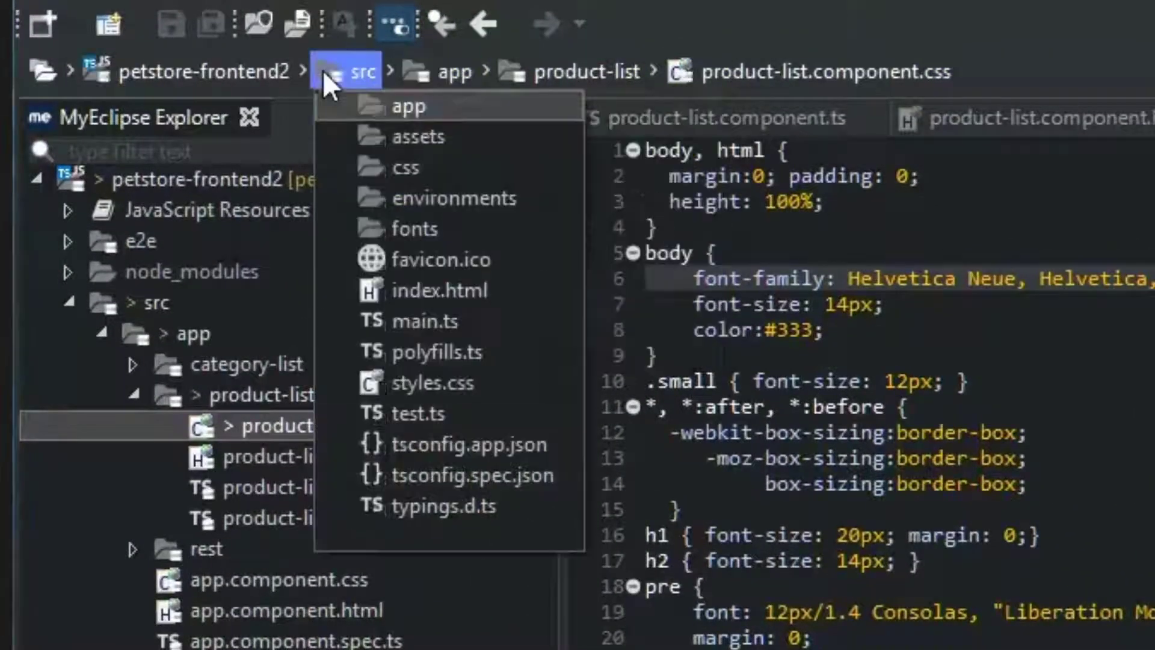
click(438, 72)
click(545, 71)
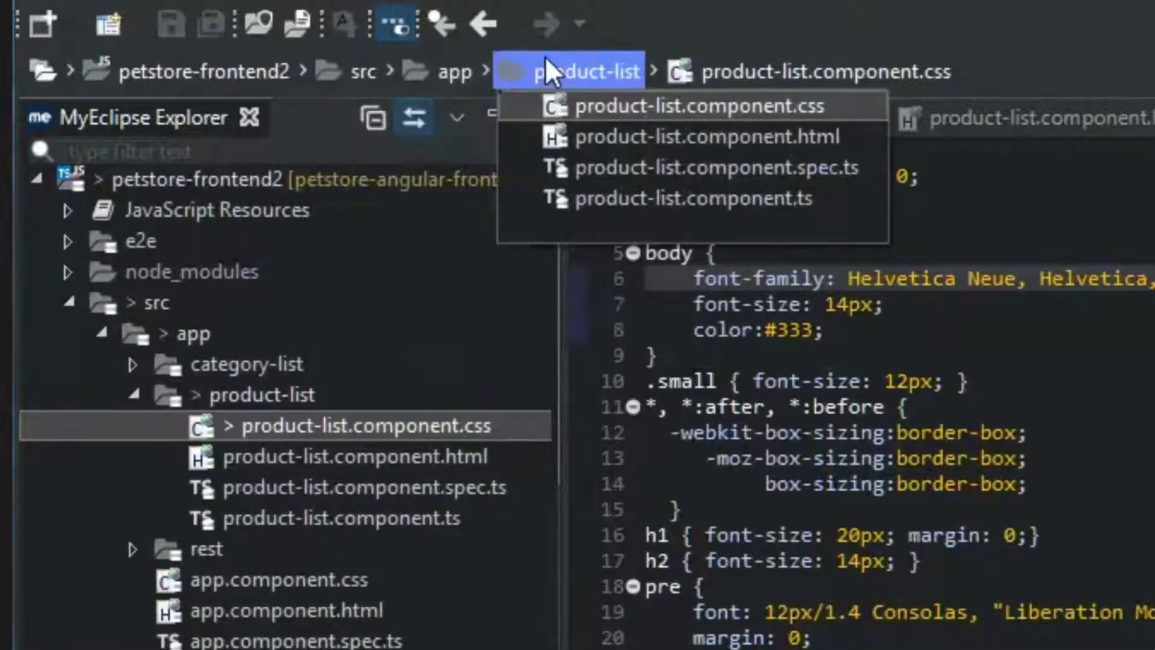